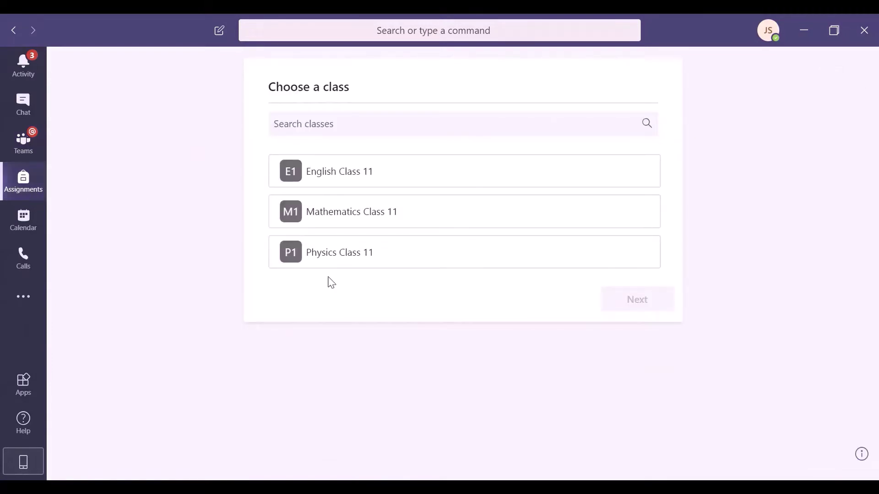
# Review the assignment lists of English Class 11, Mathematics Class 11 and Physics Class 11 one after another.
pyautogui.click(356, 168)
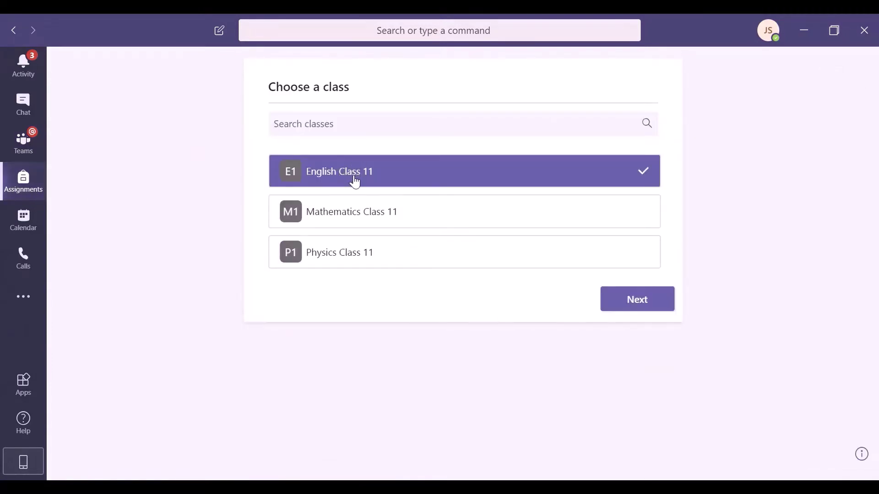
pyautogui.click(627, 308)
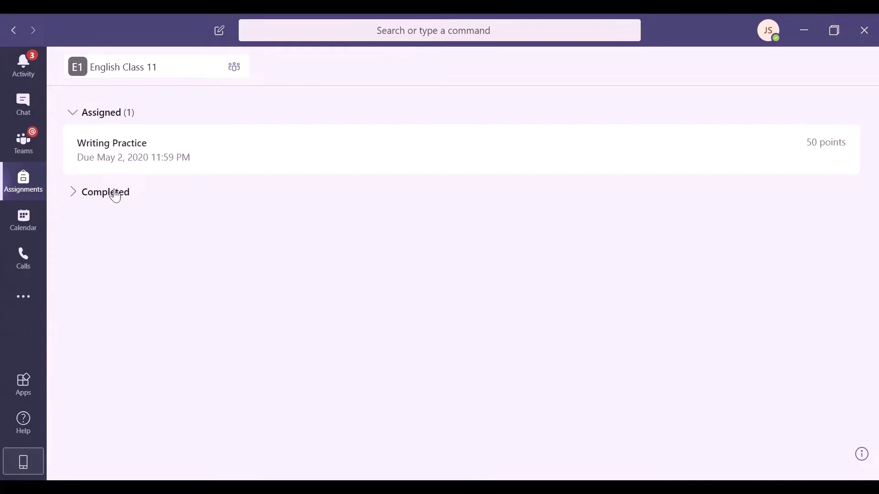
pyautogui.click(115, 74)
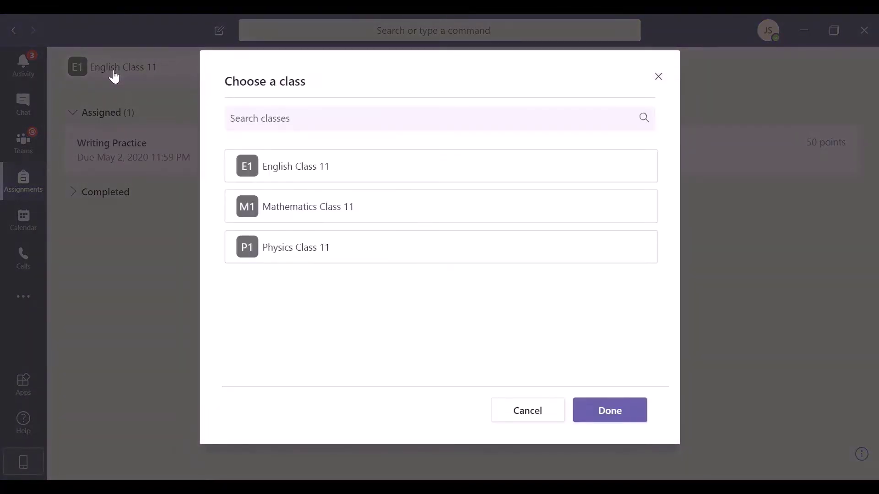
pyautogui.click(335, 215)
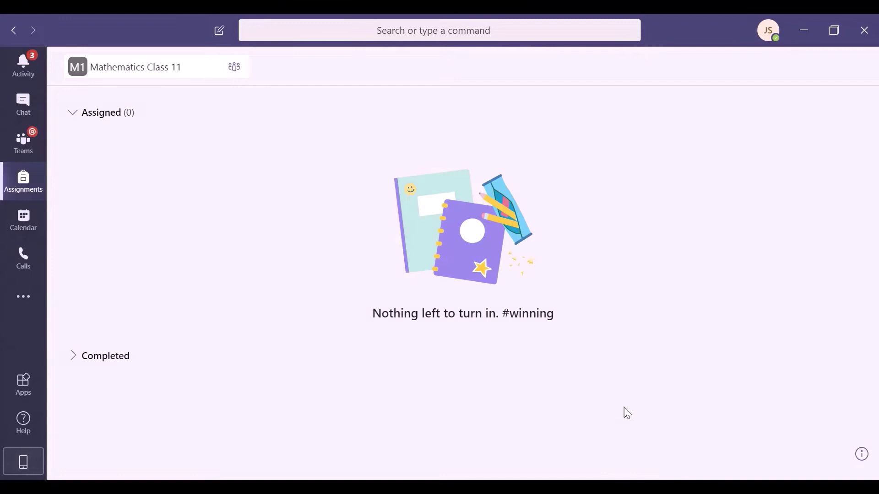
pyautogui.click(225, 76)
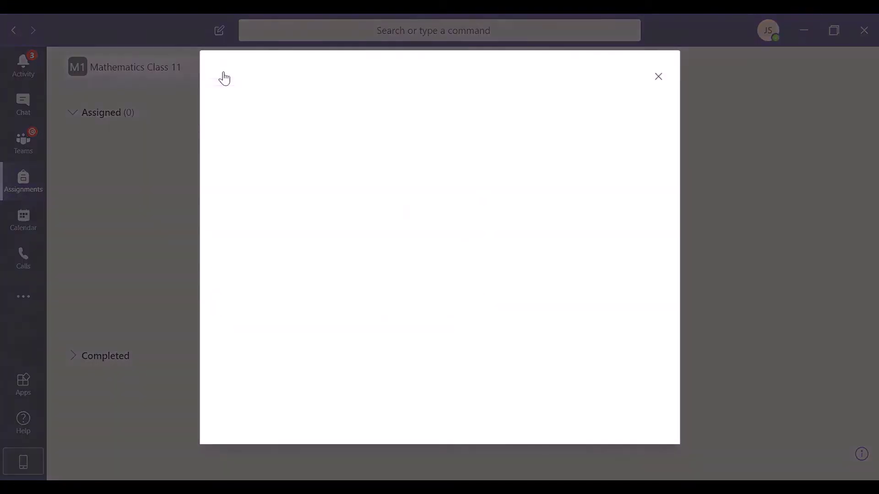
pyautogui.click(428, 257)
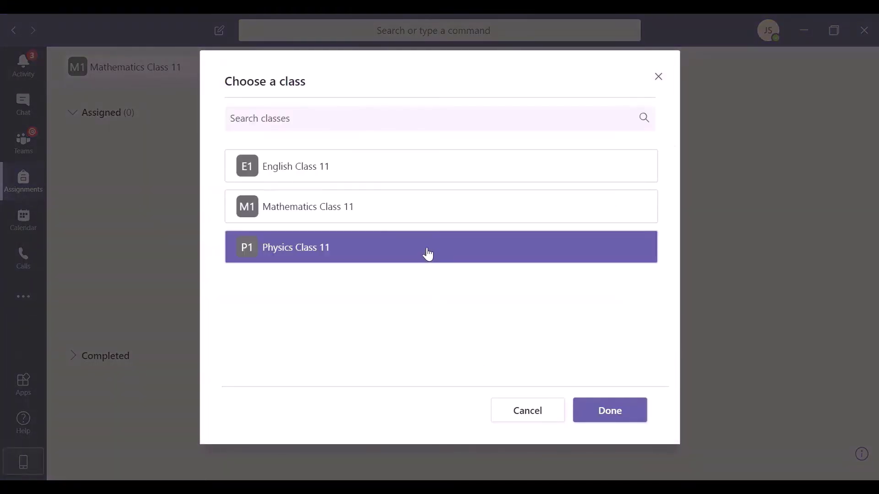
pyautogui.click(624, 413)
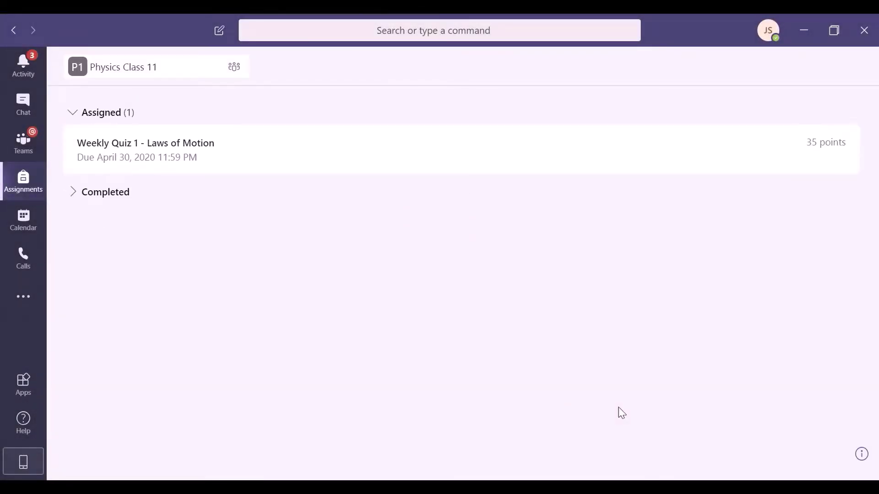
# View the Writing Practice assignment's details from within the English Class 11 team.
pyautogui.click(42, 150)
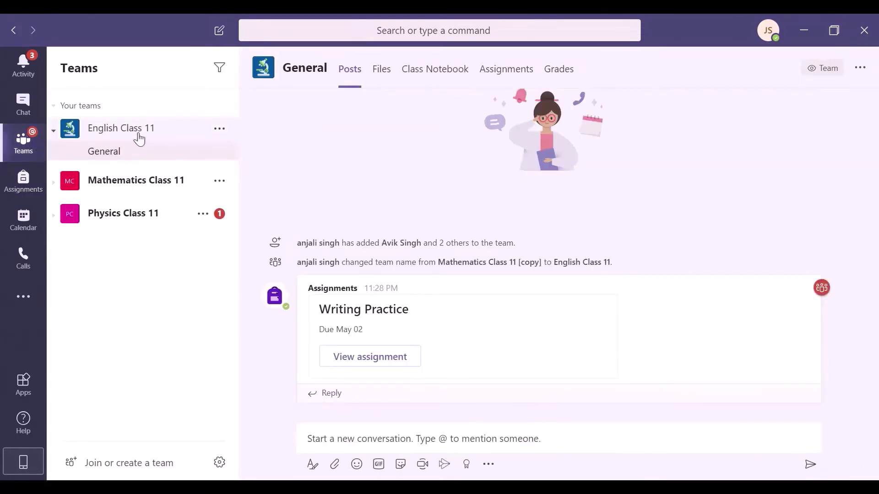
pyautogui.click(141, 138)
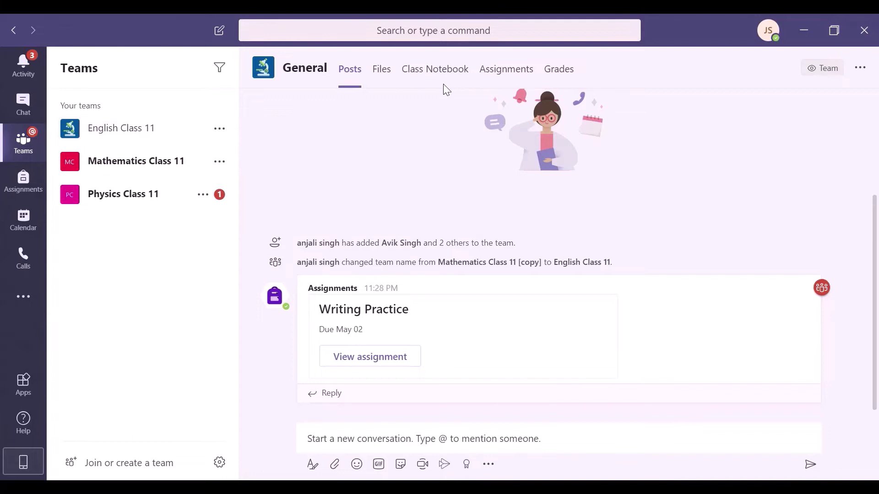
pyautogui.click(511, 79)
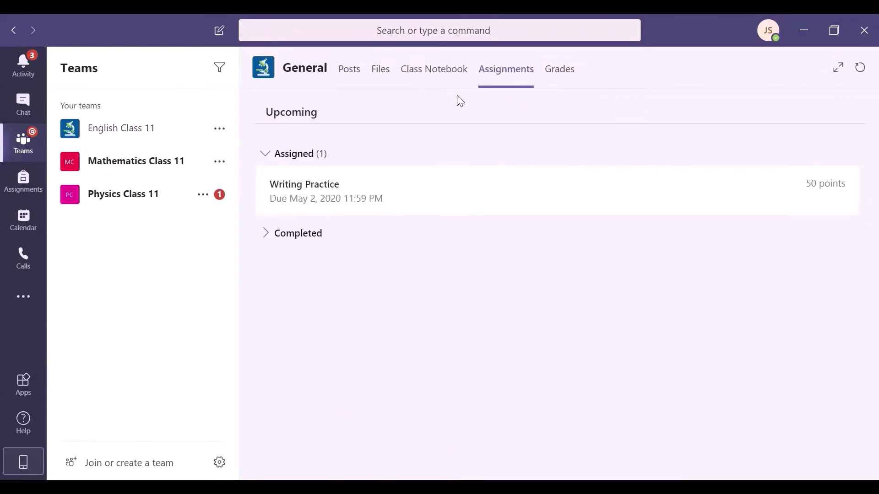
pyautogui.click(309, 188)
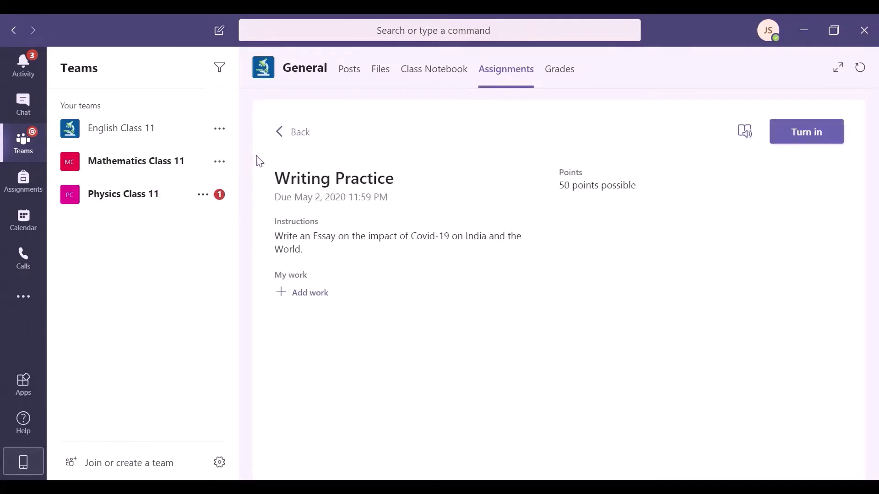
# Check the Physics Class 11 team's assigned and completed work and open the Weekly Quiz 1 - Laws of Motion form.
pyautogui.click(173, 192)
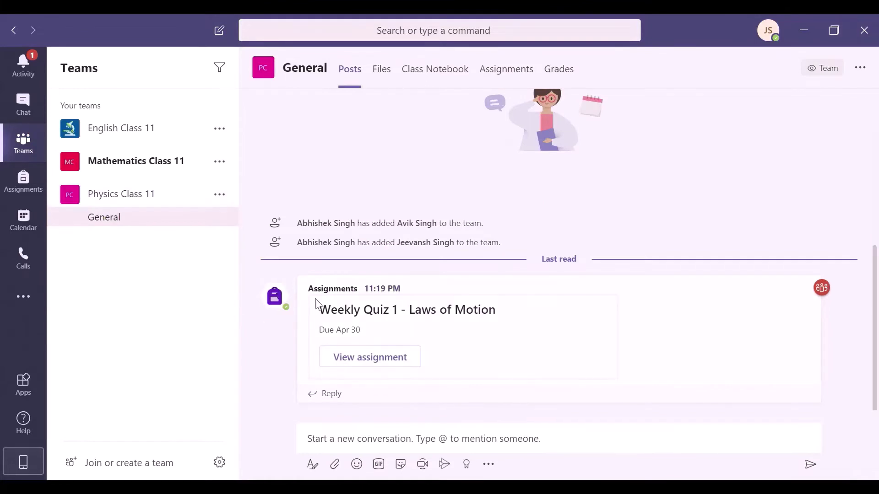
pyautogui.click(502, 75)
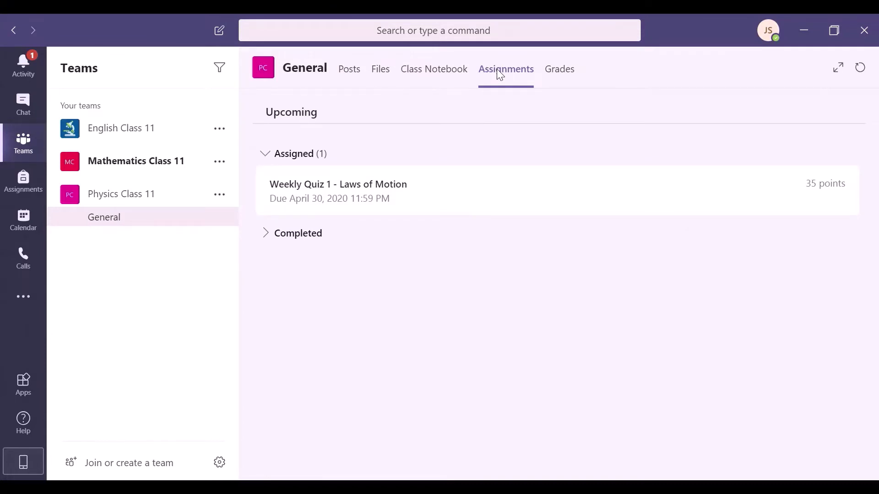
pyautogui.click(266, 233)
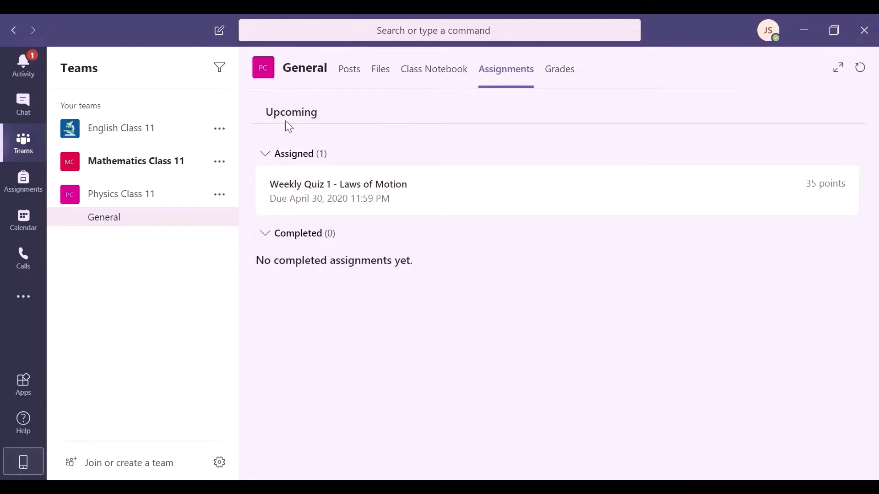
pyautogui.click(302, 197)
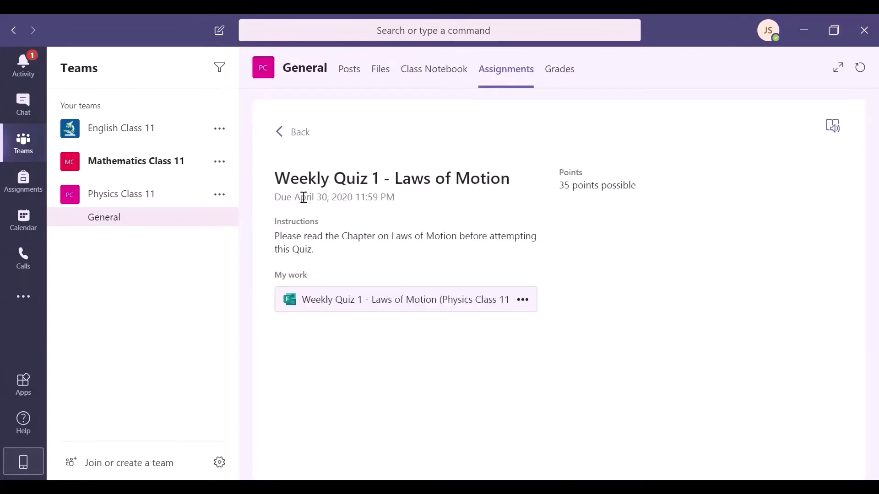
pyautogui.click(397, 306)
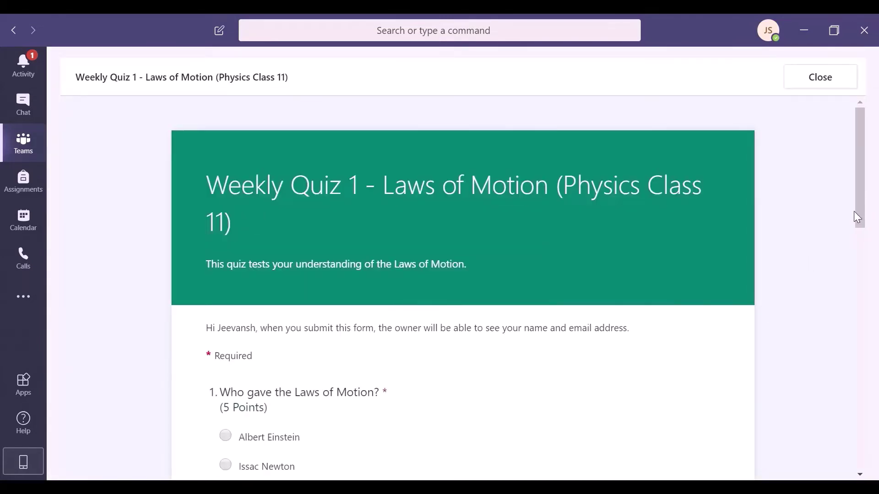
# Answer all the Laws of Motion quiz questions, choosing True for the last two, and submit the quiz.
pyautogui.moveTo(865, 231); pyautogui.dragTo(864, 433)
pyautogui.click(286, 241)
pyautogui.click(347, 451)
pyautogui.click(256, 348)
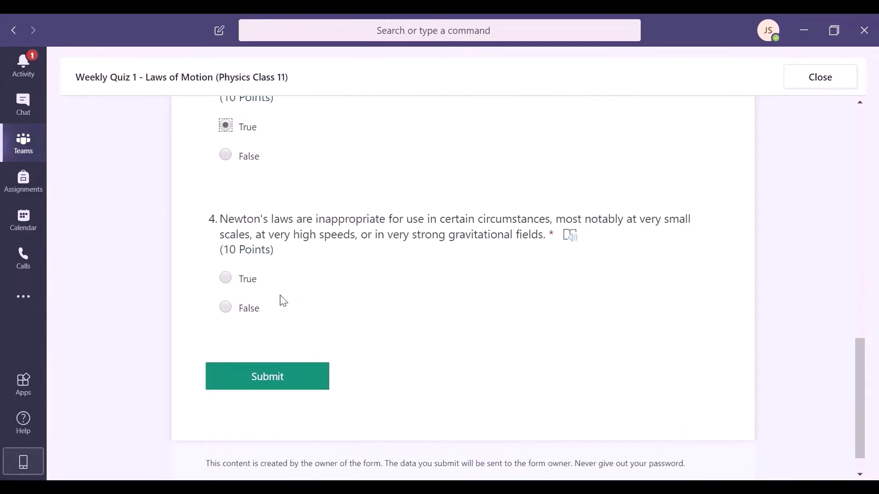
pyautogui.click(253, 287)
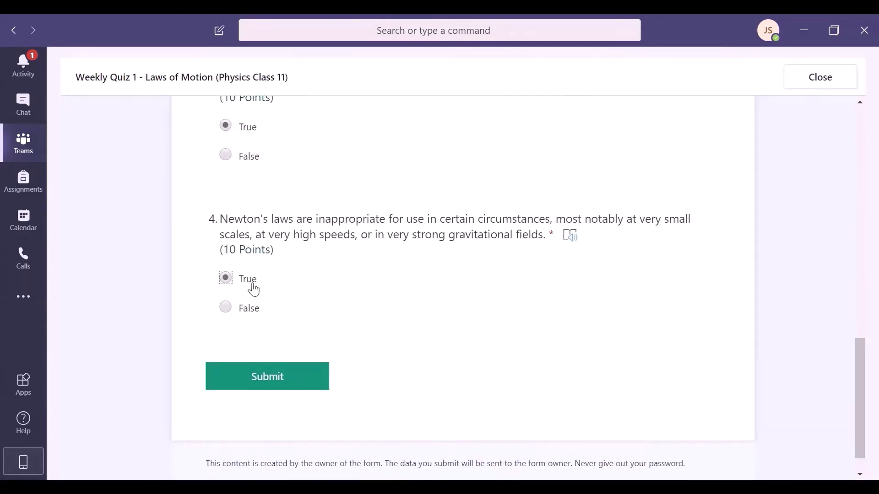
pyautogui.click(273, 388)
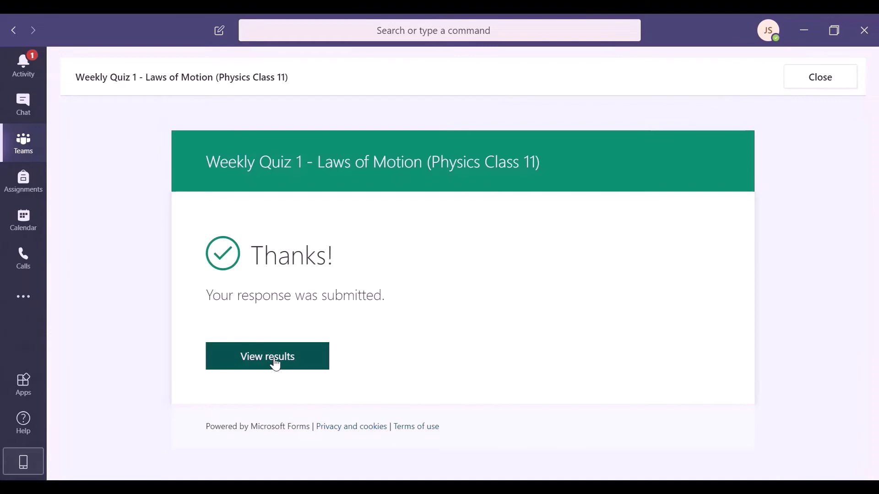
# Review the points and marked answers of the submitted Laws of Motion quiz, and close the form.
pyautogui.click(274, 362)
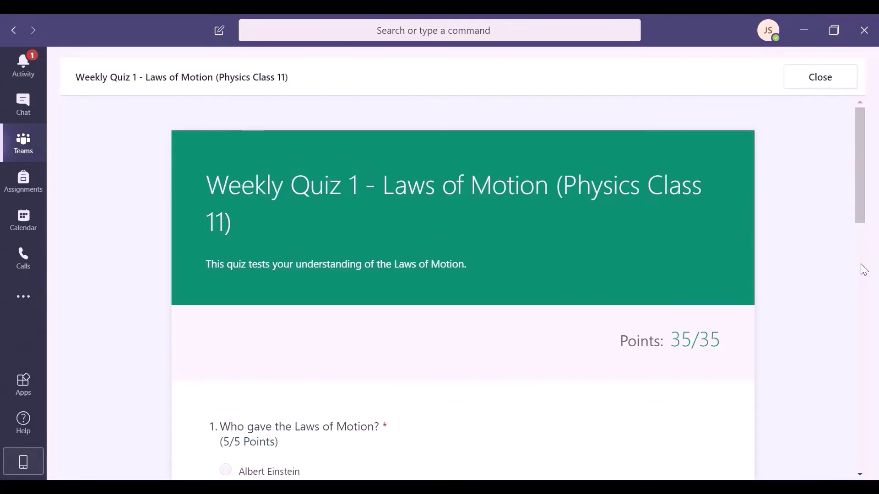
pyautogui.moveTo(858, 193); pyautogui.dragTo(875, 421)
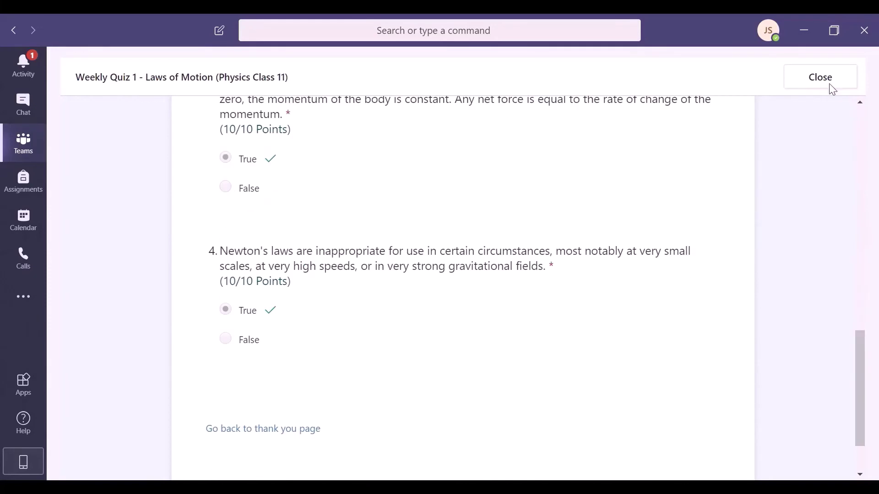
pyautogui.click(821, 83)
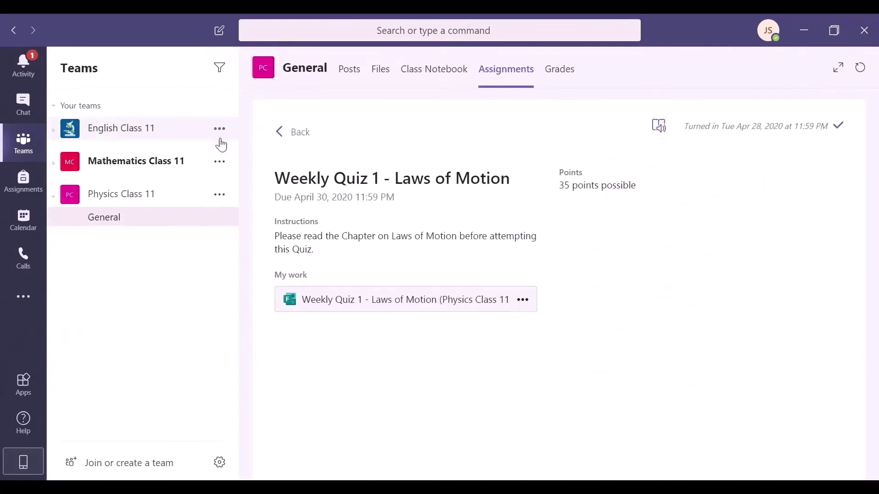
# Open the Writing Practice assignment of the English Class 11 team.
pyautogui.click(136, 134)
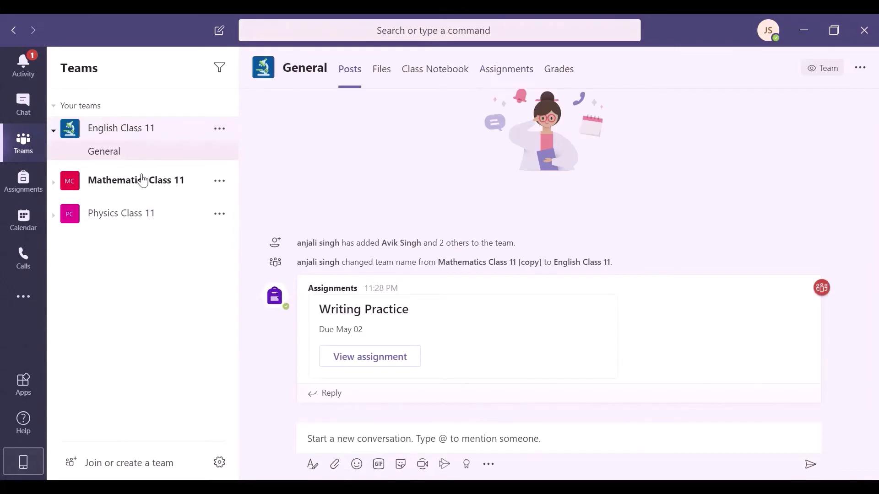
pyautogui.click(505, 70)
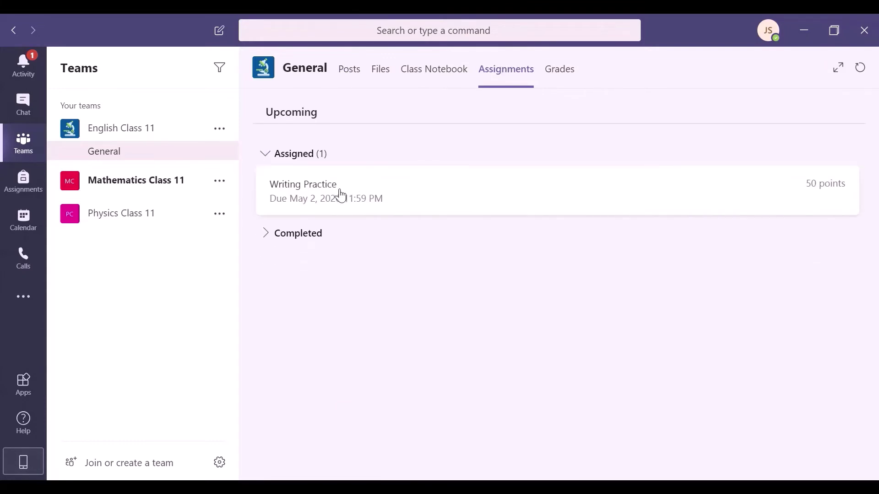
pyautogui.click(341, 196)
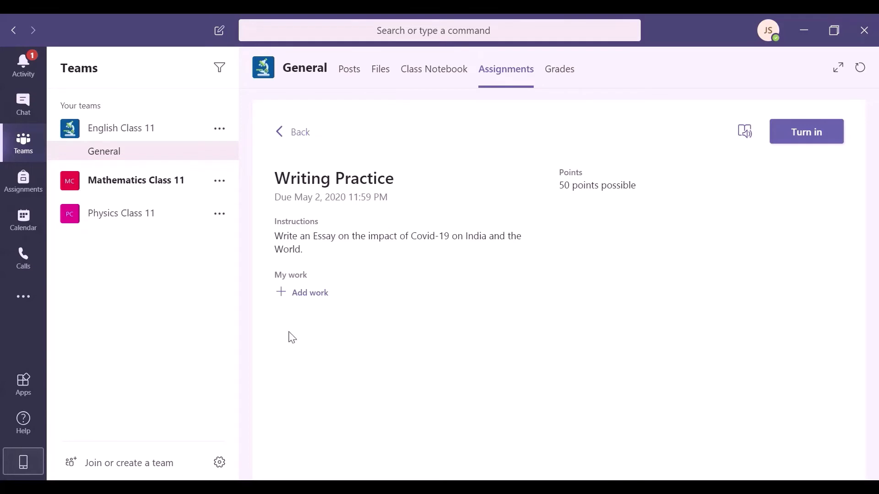
# Attach a new Word document named Essay as work for the Writing Practice assignment.
pyautogui.click(314, 302)
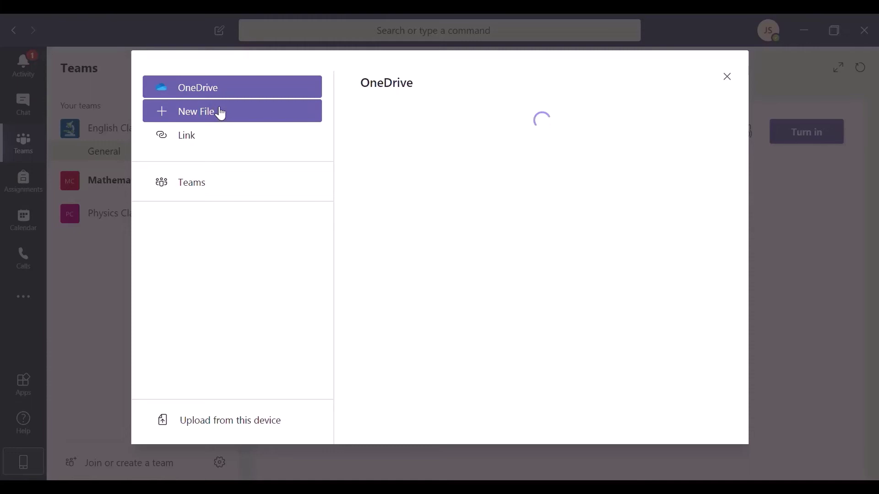
pyautogui.click(217, 143)
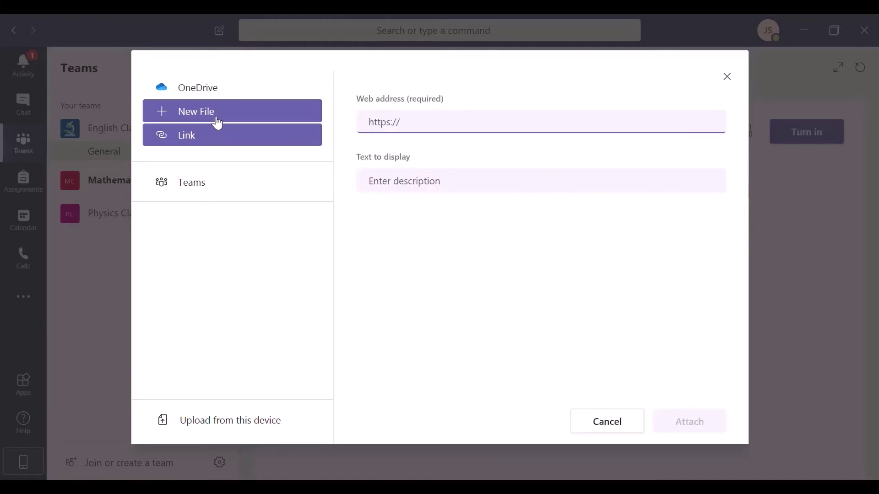
pyautogui.click(218, 123)
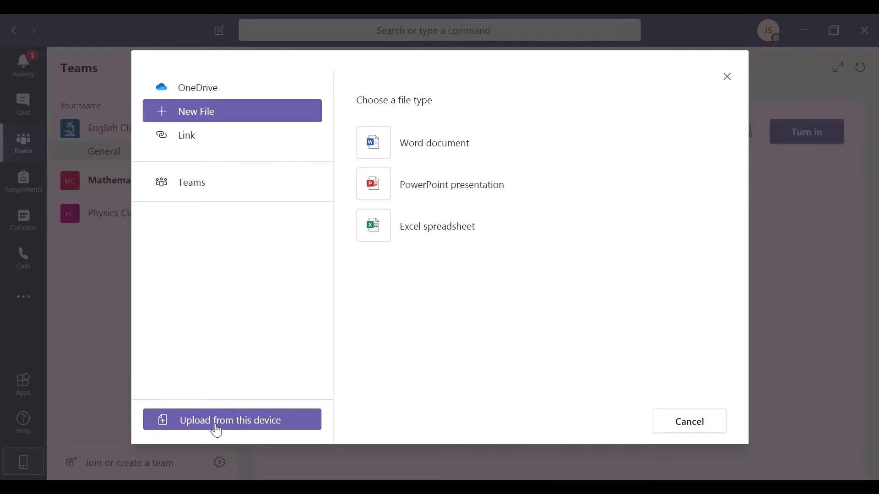
pyautogui.click(418, 144)
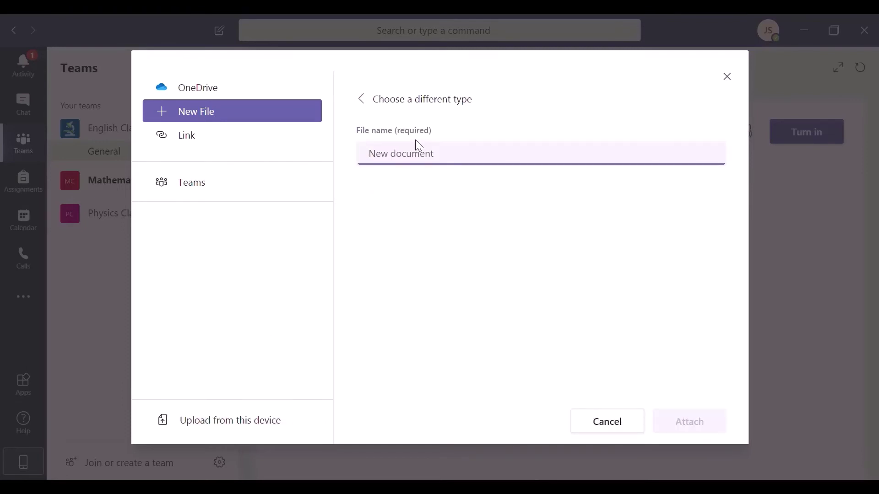
pyautogui.write('Essay')
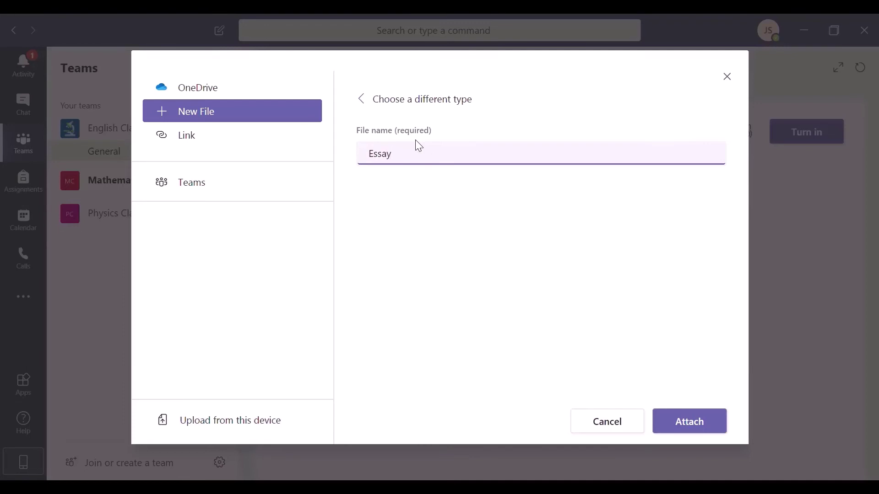
pyautogui.click(682, 430)
# Edit Essay.docx in the browser version of Word, enter "Write your essay over here and save the file." and close it.
pyautogui.click(335, 300)
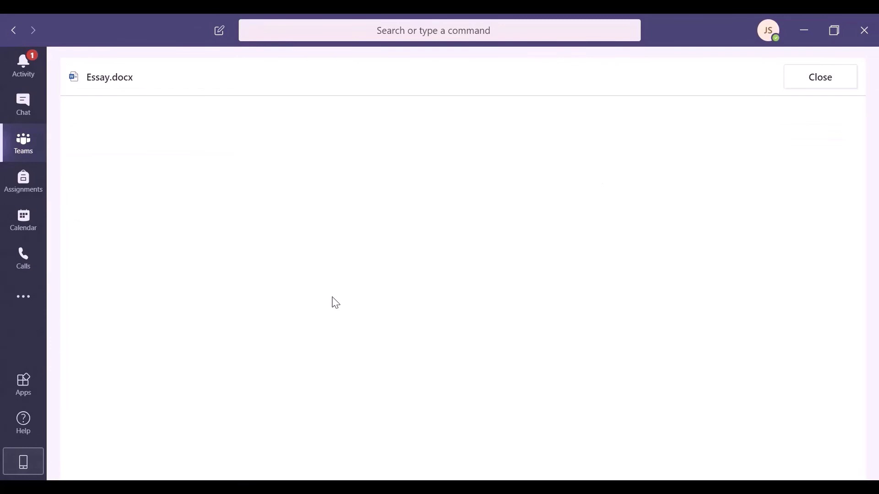
pyautogui.click(674, 114)
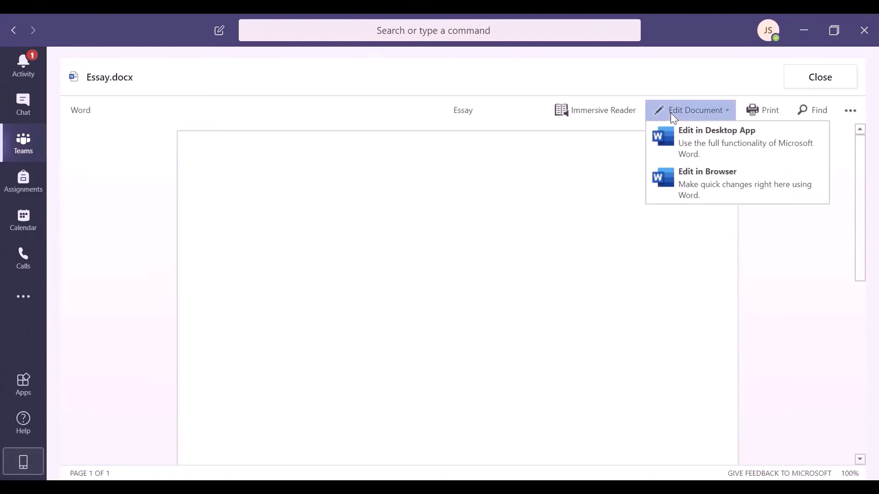
pyautogui.click(676, 188)
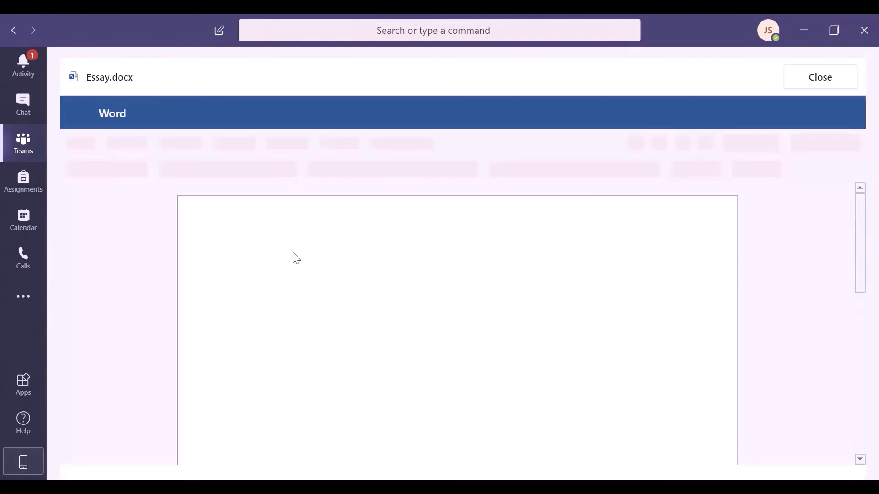
pyautogui.write('Write your essay over here ')
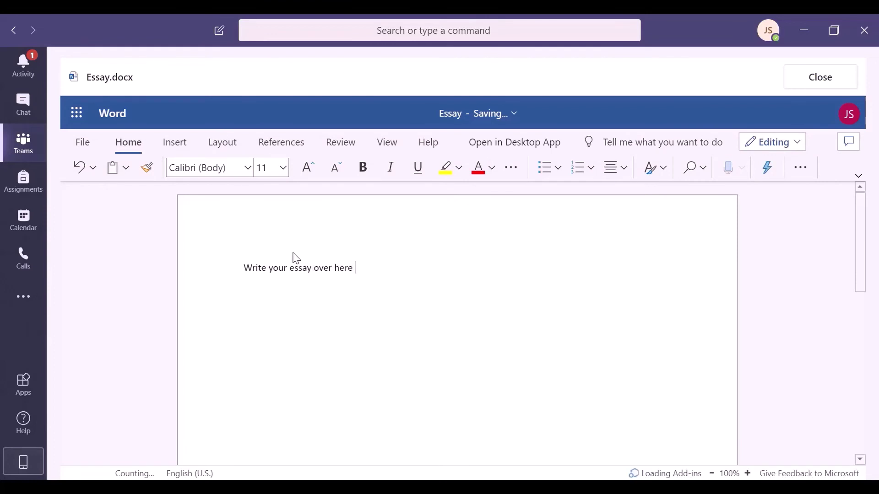
pyautogui.write('and save the file.')
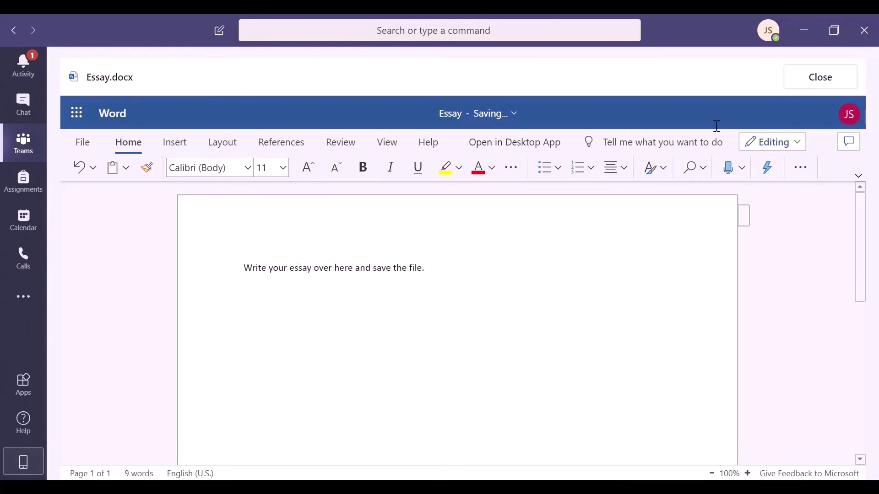
pyautogui.click(822, 78)
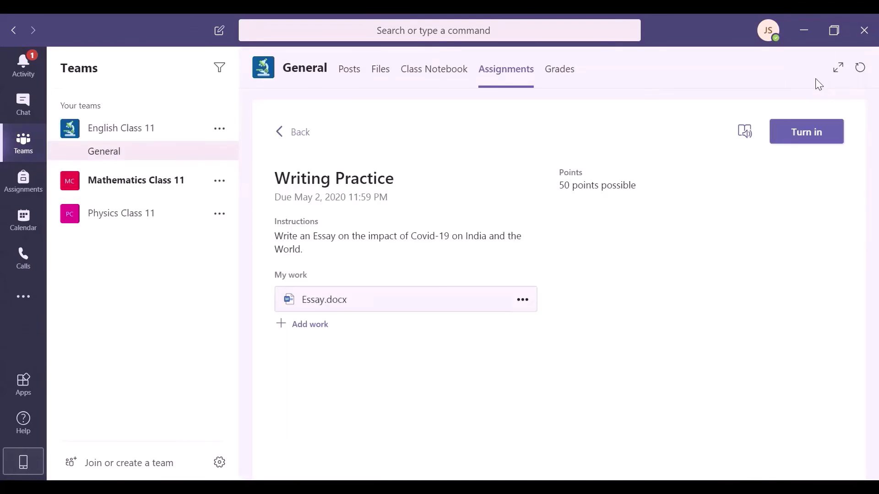
# Turn in the Writing Practice assignment and check the contents of the submitted Essay.docx.
pyautogui.click(810, 144)
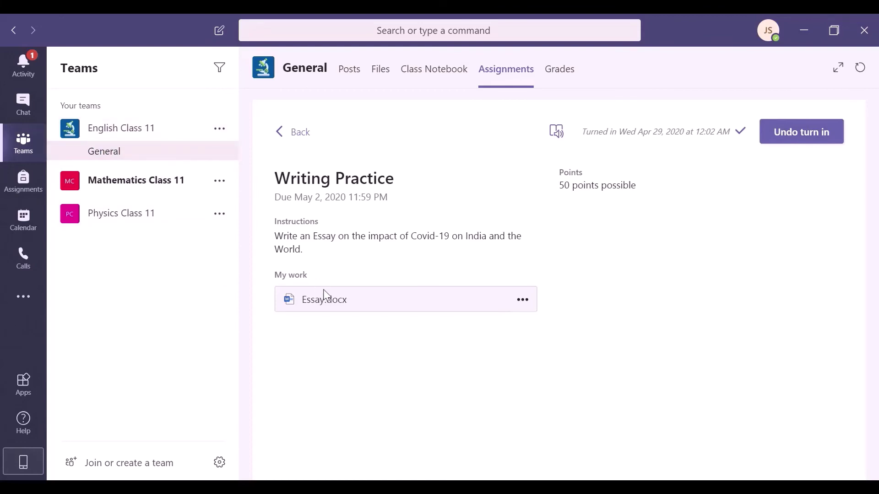
pyautogui.click(338, 305)
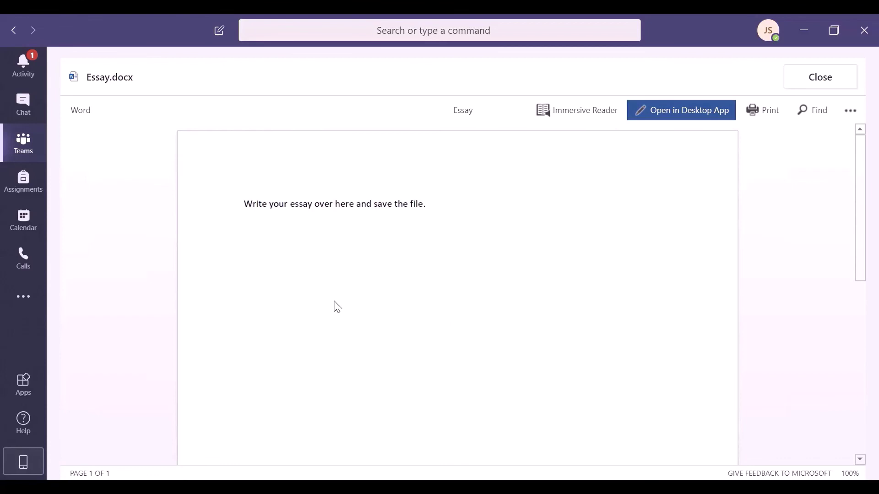
pyautogui.click(820, 77)
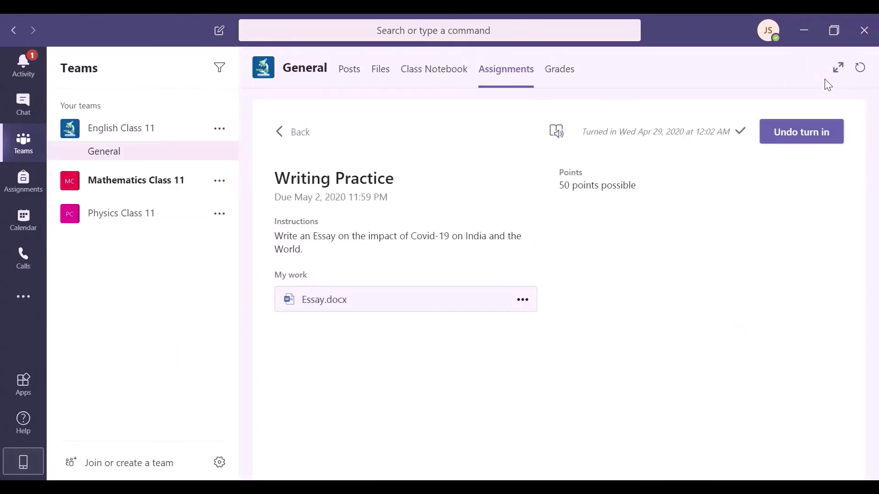